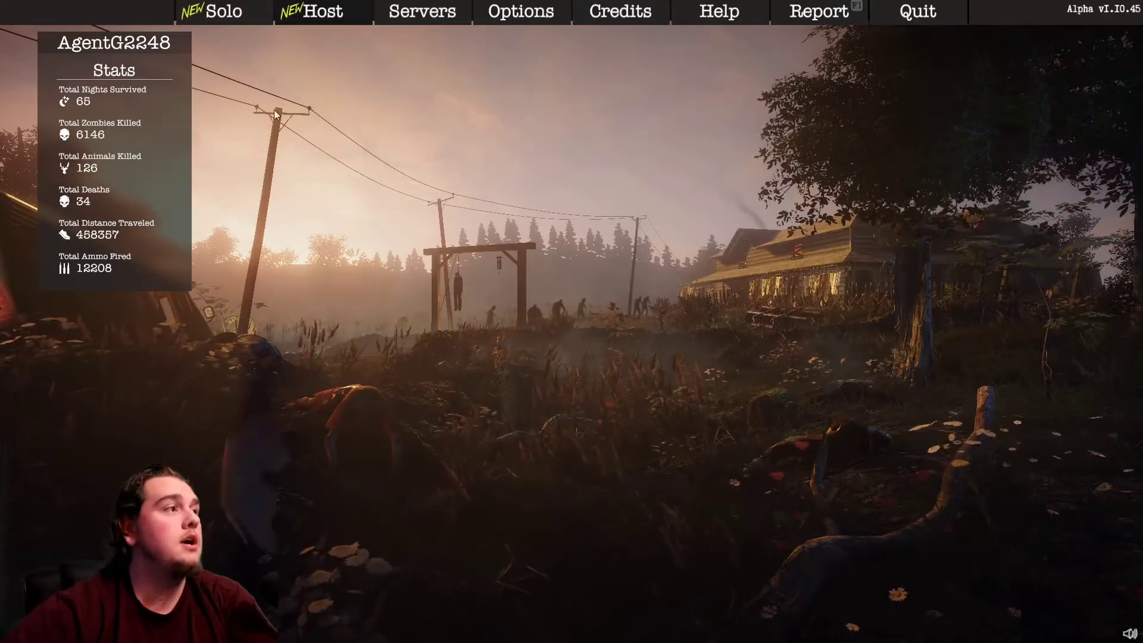
Browse to the solo server's created files and open the ServerUsers text file in the Config folder.
click(223, 10)
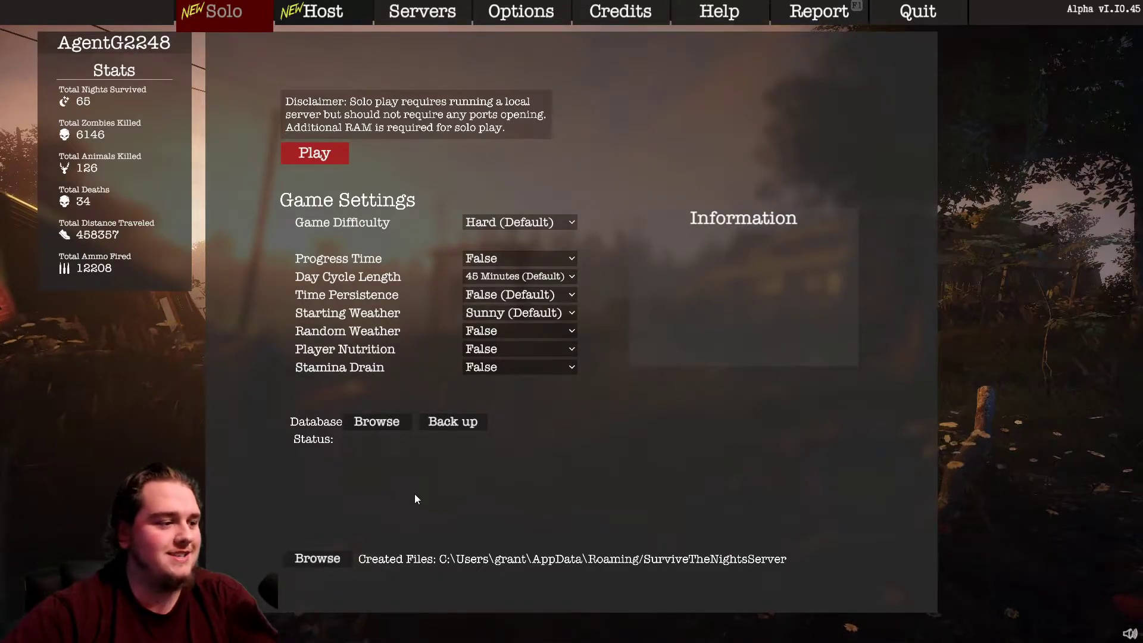
click(319, 558)
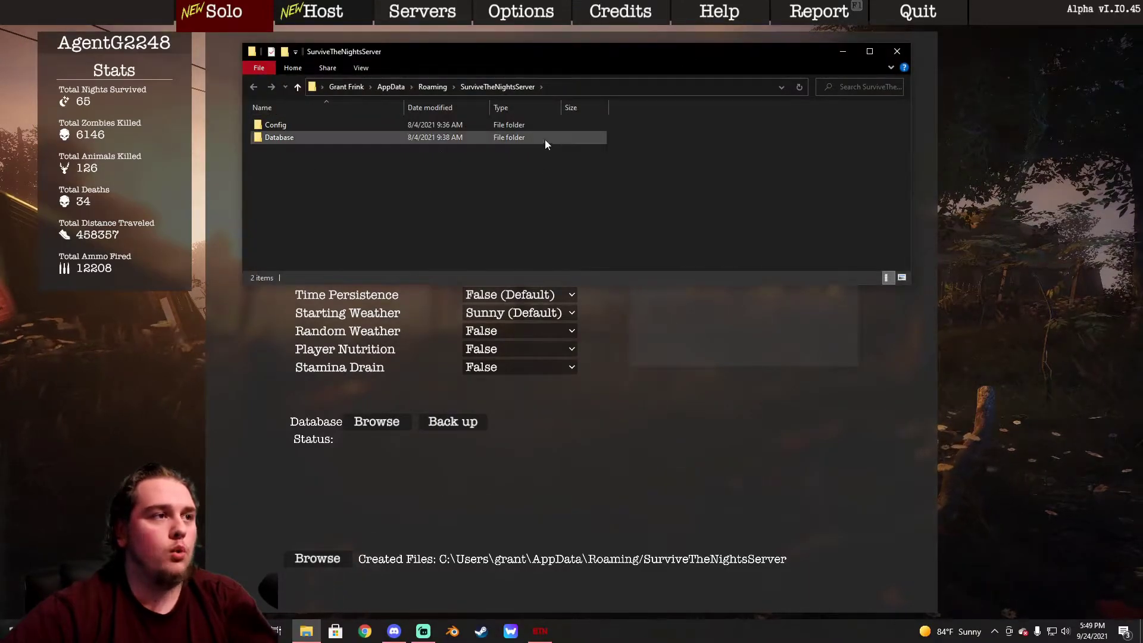
double_click(299, 124)
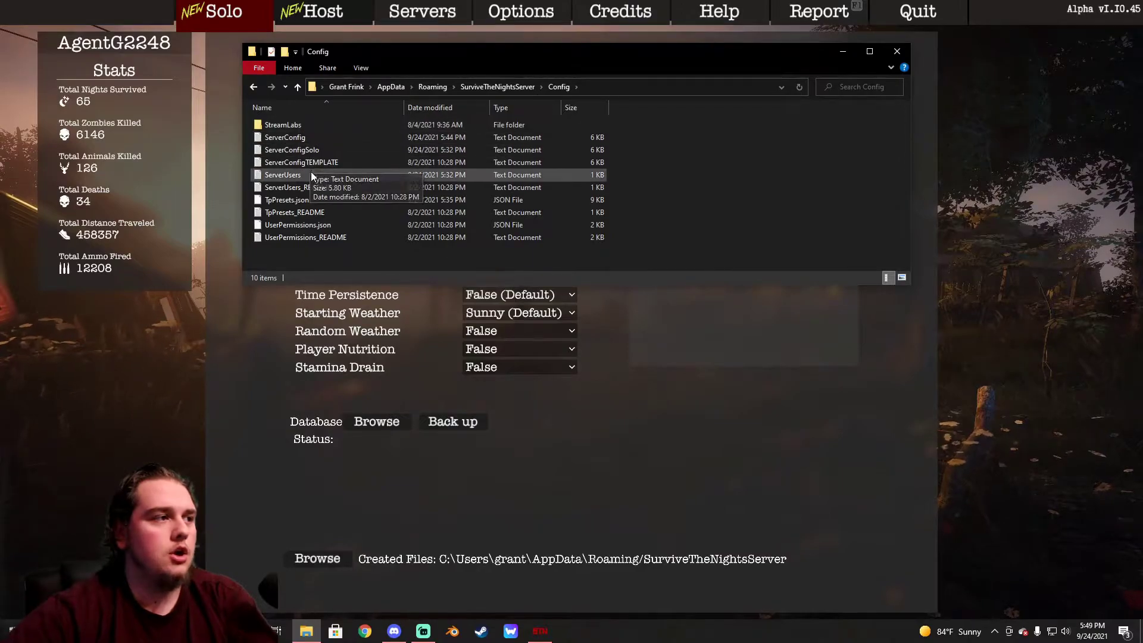
double_click(283, 174)
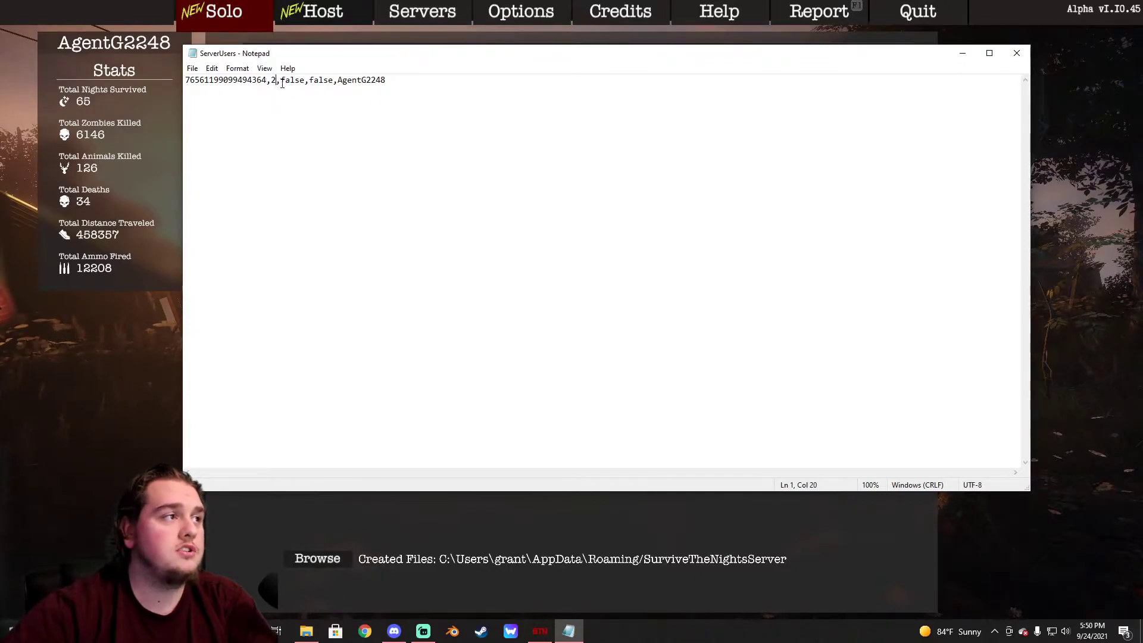
Set the value after the Steam ID to 2 in ServerUsers, then save the file and close the Config folder.
key(BackSpace)
text(2)
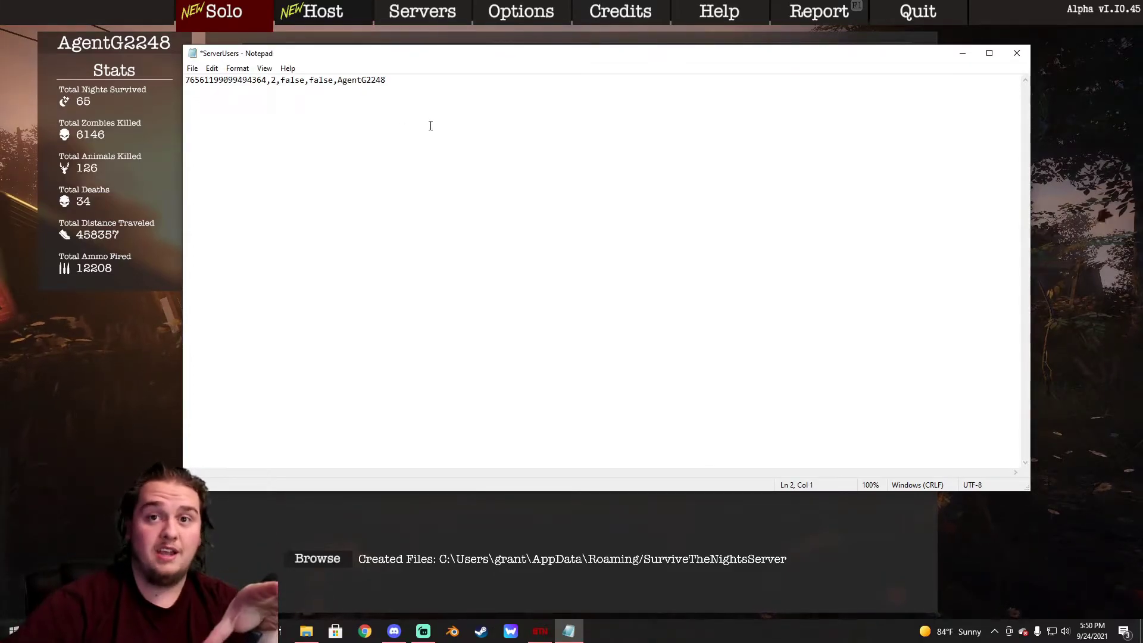
click(1017, 53)
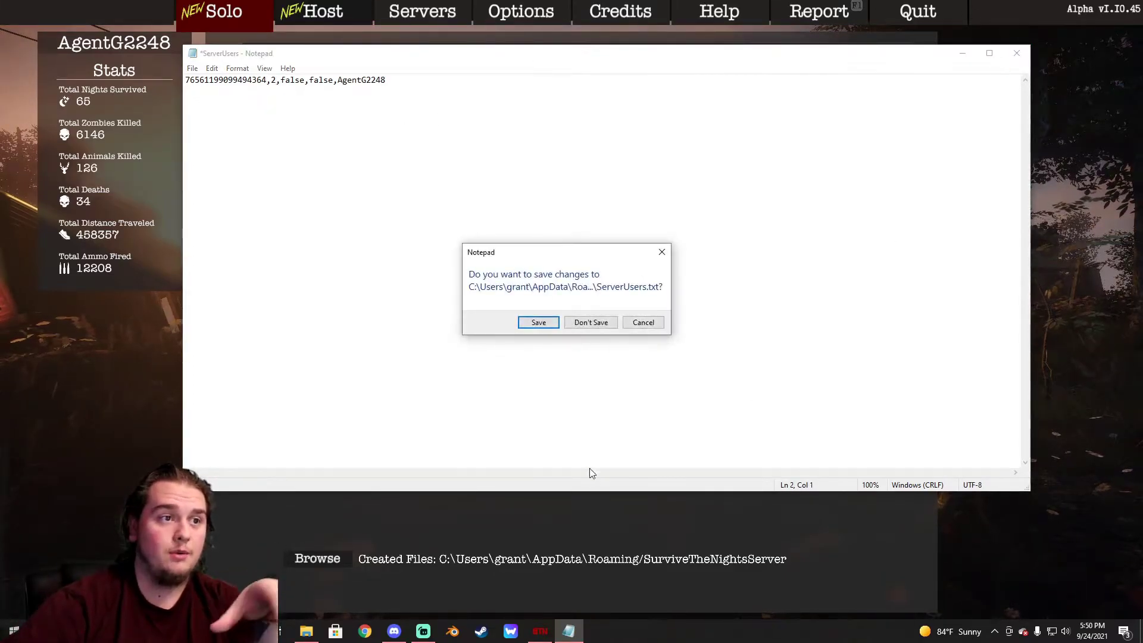
click(537, 323)
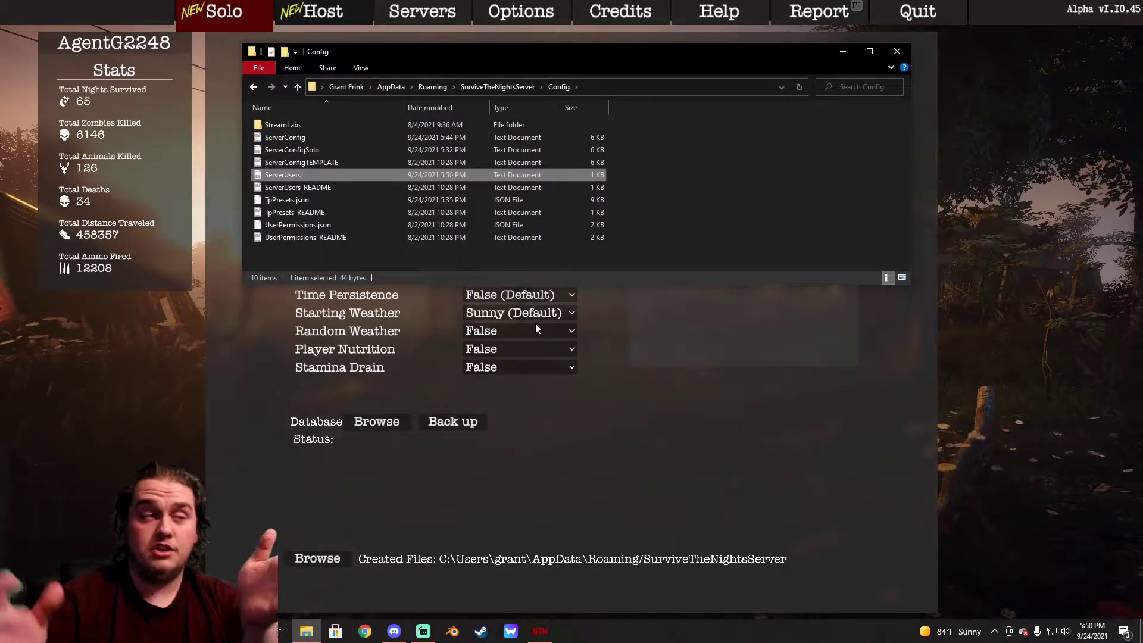
click(906, 52)
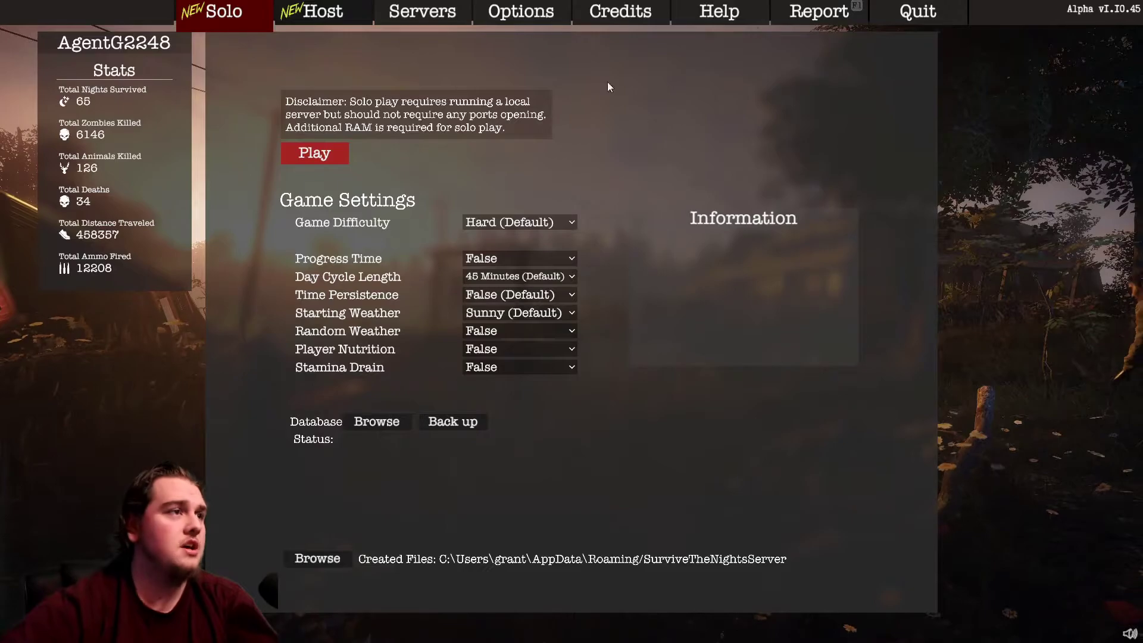
Set Loot Spawn to 9 (Overload) in the host server's basic settings and look at the Hordes options.
click(330, 14)
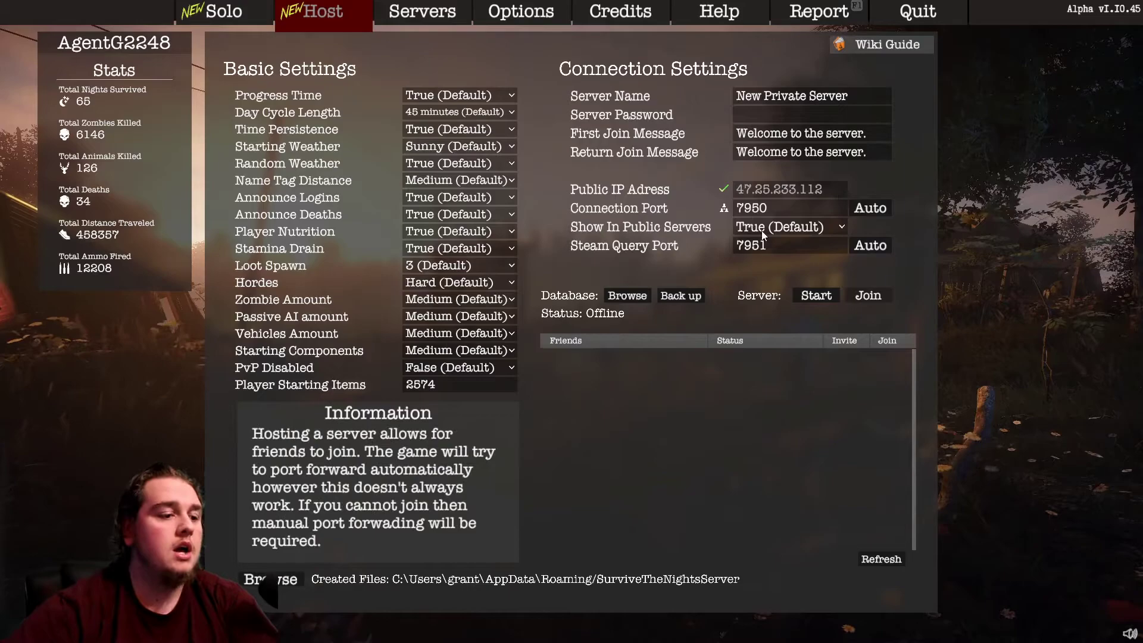
click(443, 266)
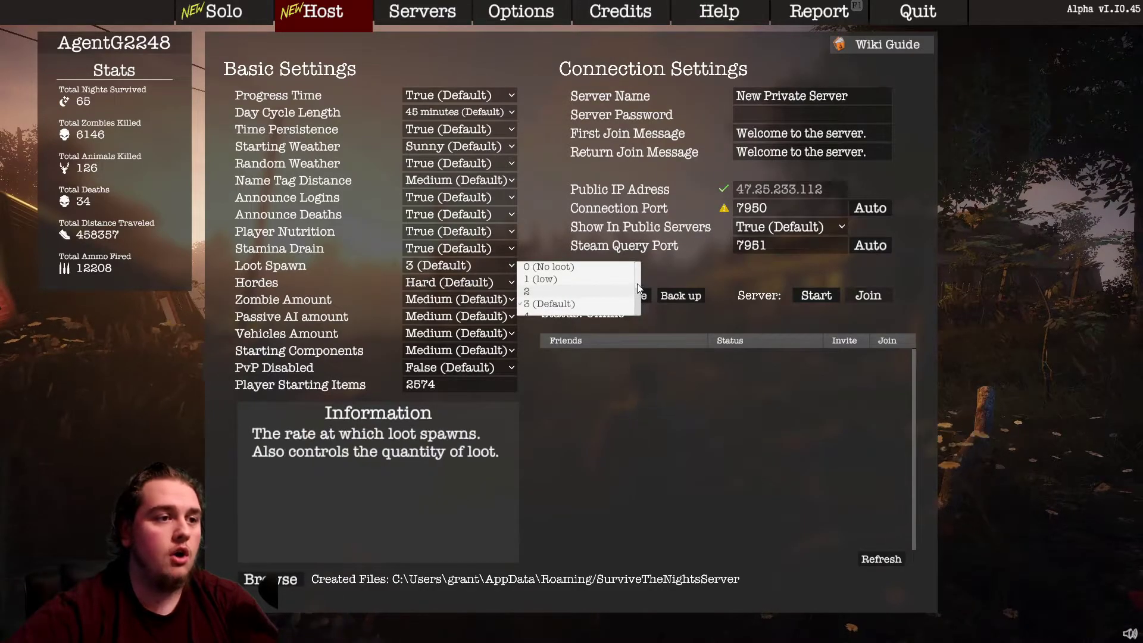
scroll(638, 289, down, 3)
click(547, 309)
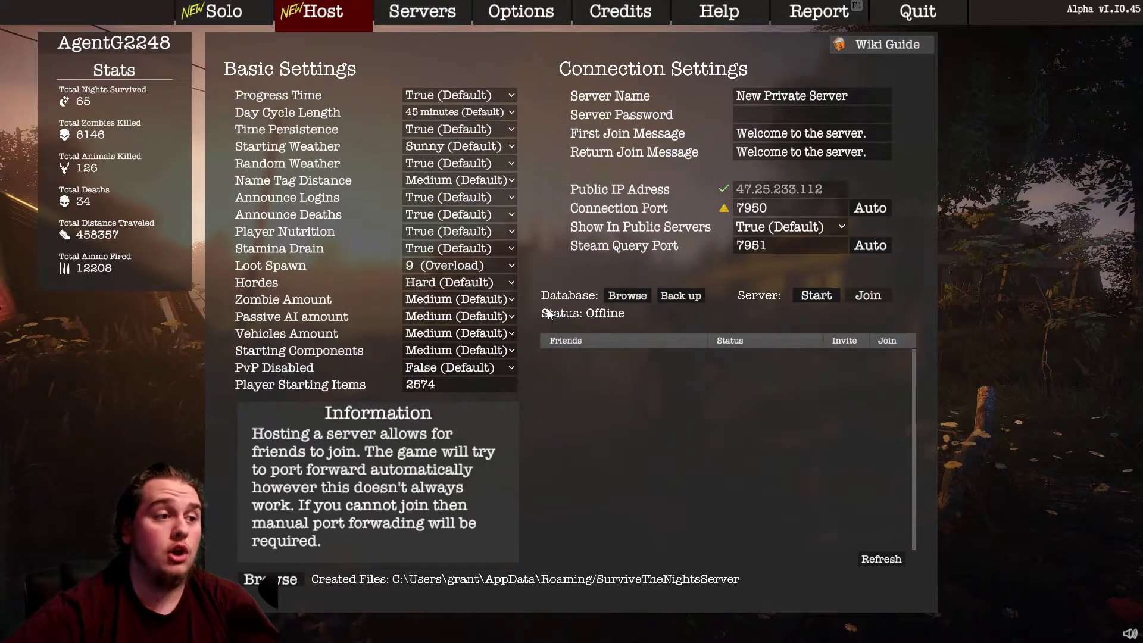
click(500, 282)
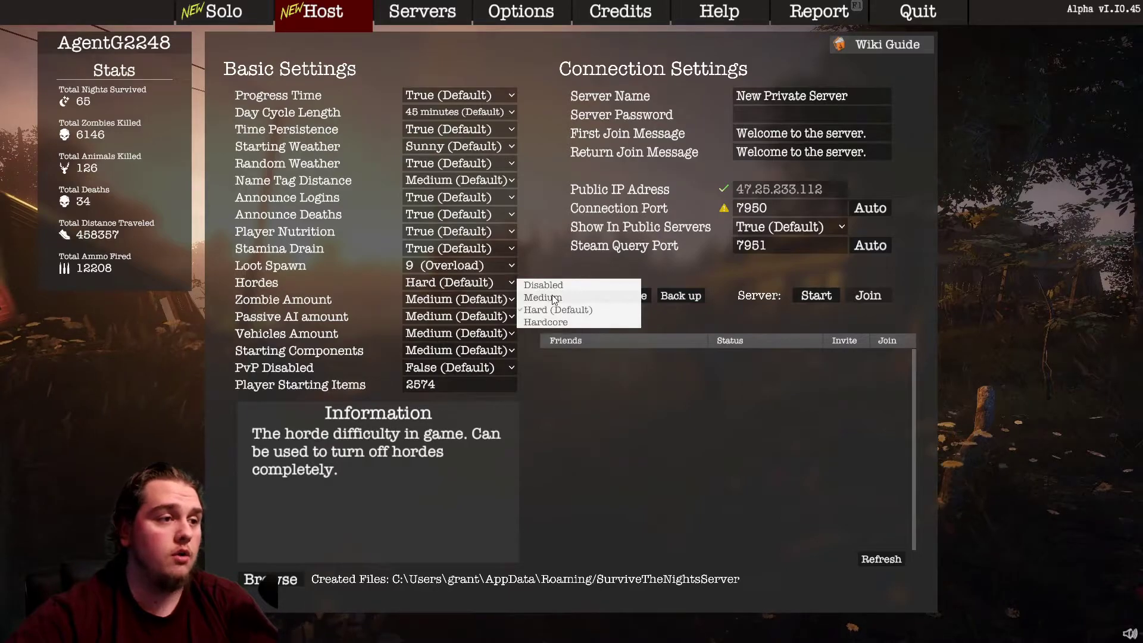
click(493, 287)
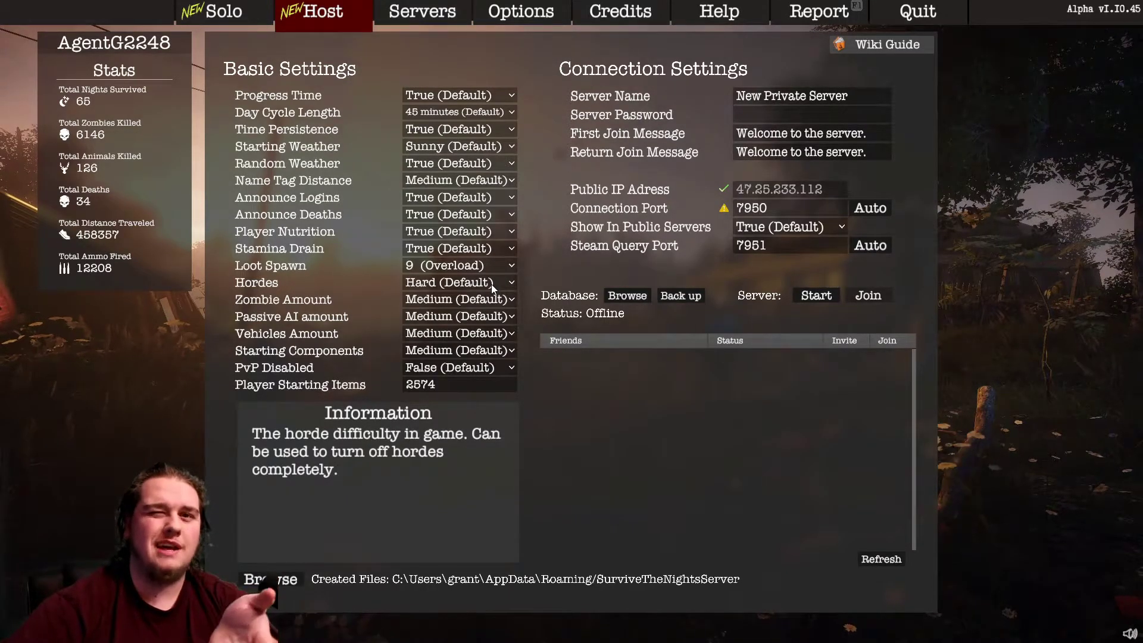
Return to the solo settings, browse to the created files and open ServerConfigSolo in the Config folder.
click(208, 6)
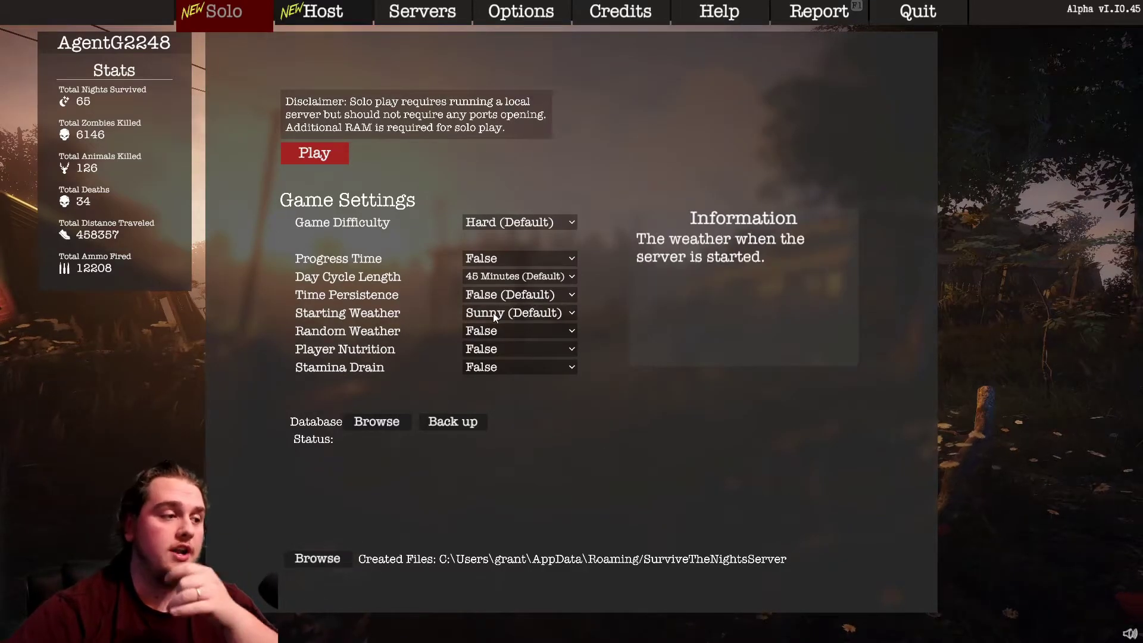
click(313, 562)
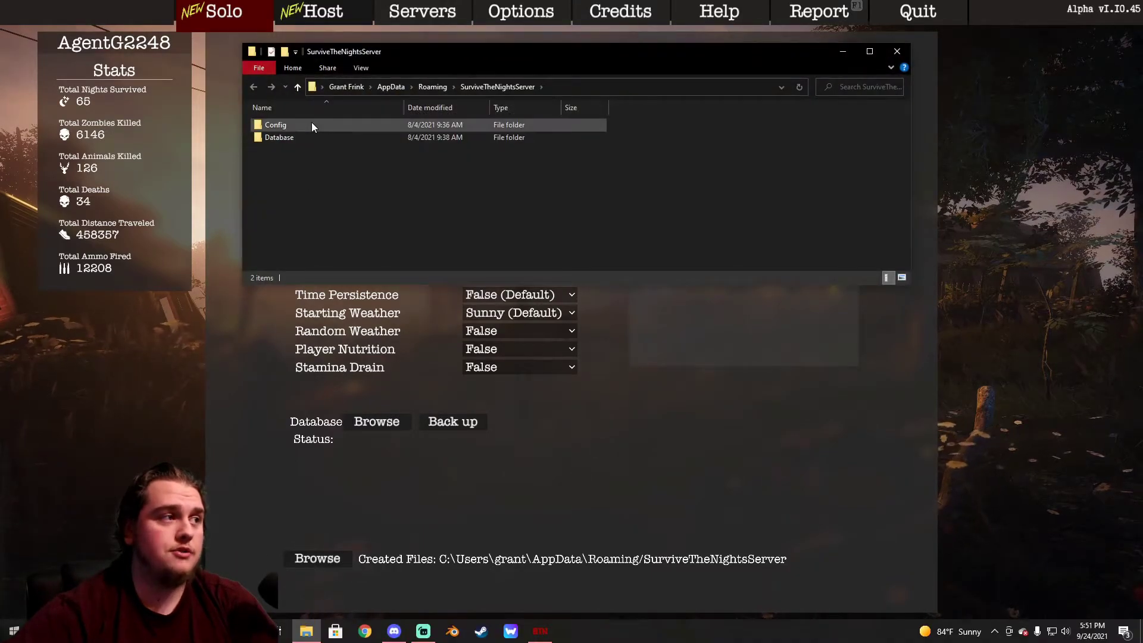
double_click(312, 125)
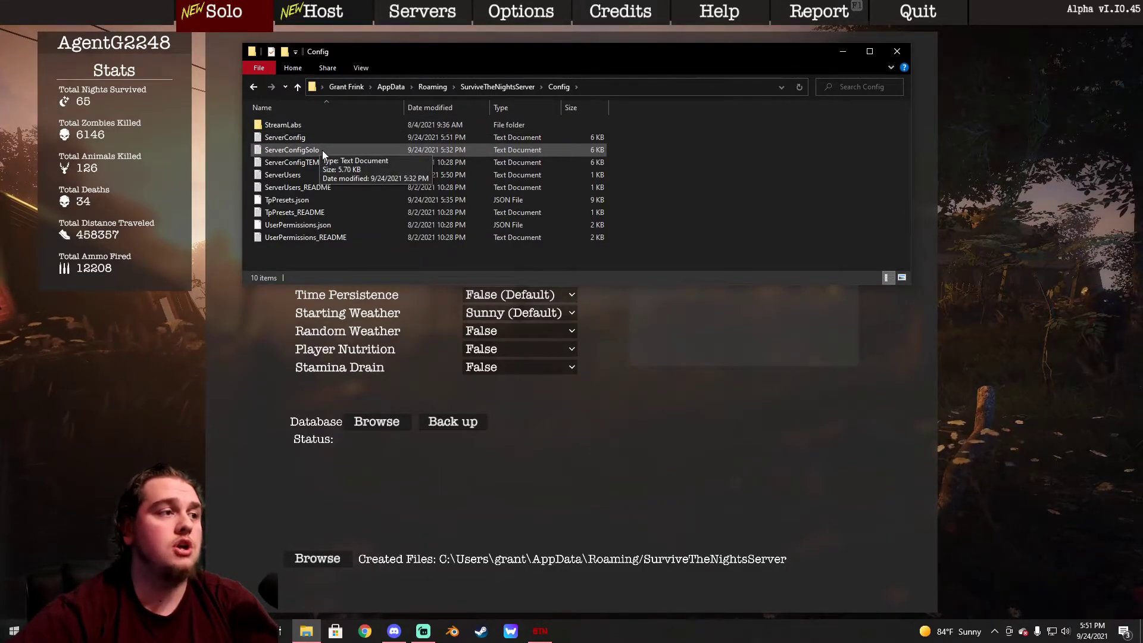
double_click(322, 150)
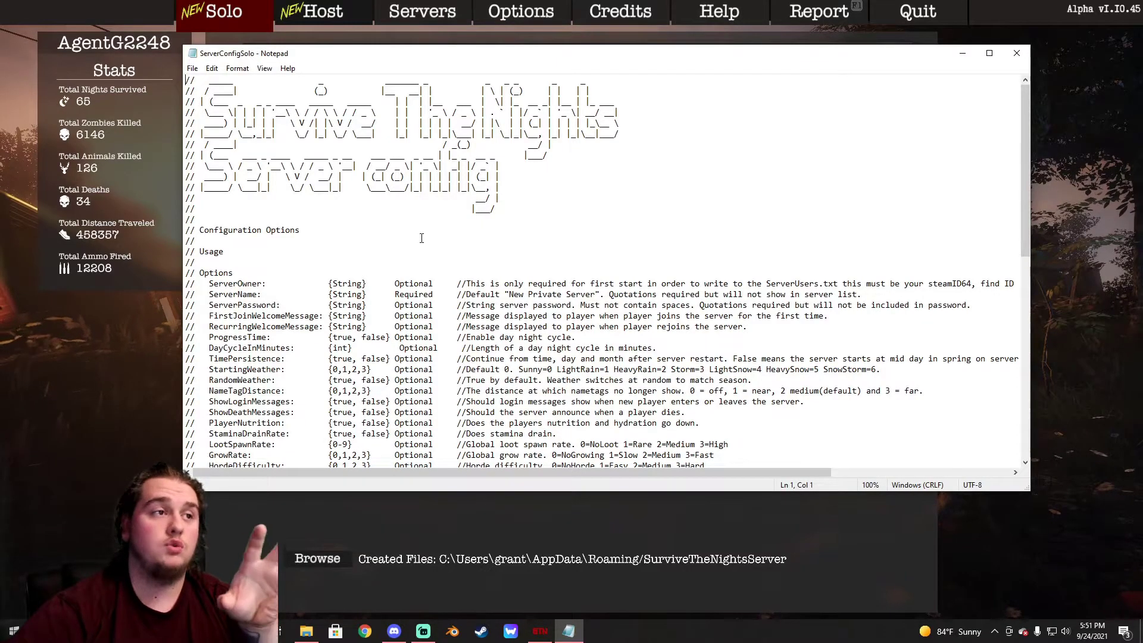
Review the option descriptions in ServerConfigSolo and compare them with the assigned values, especially LootSpawnRate.
scroll(421, 238, down, 6)
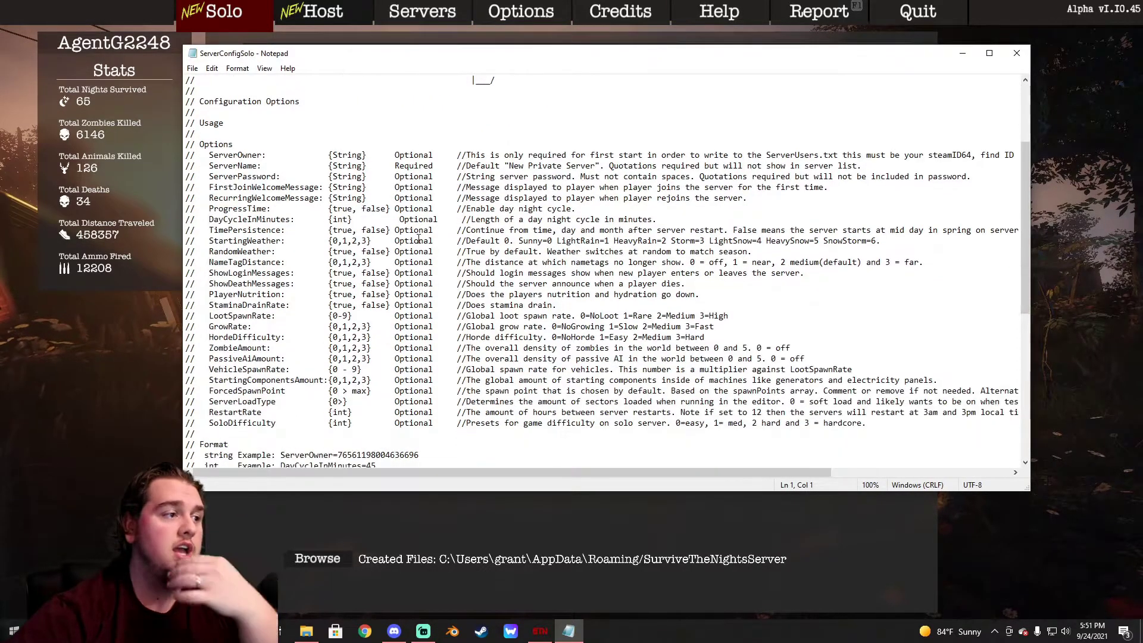
scroll(407, 251, down, 8)
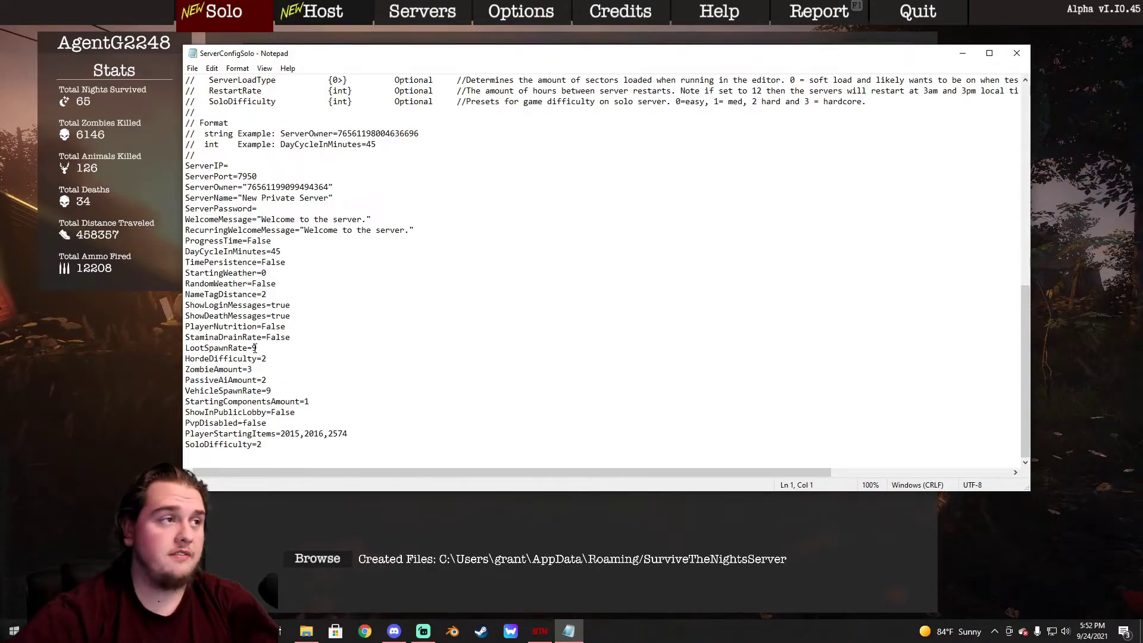
scroll(256, 348, up, 8)
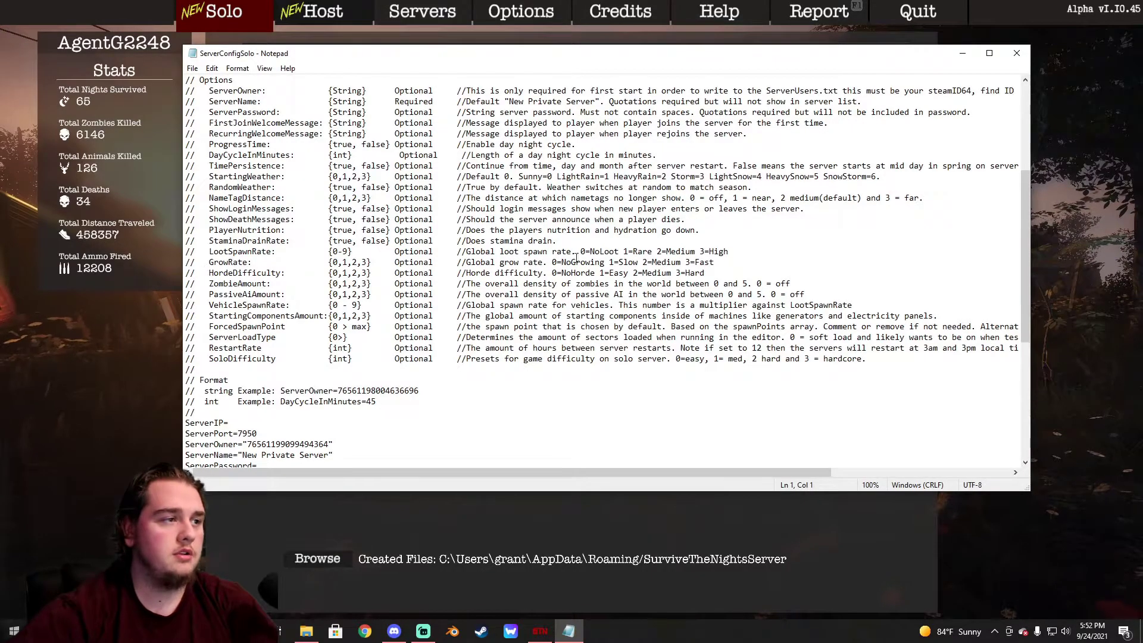
scroll(588, 304, down, 8)
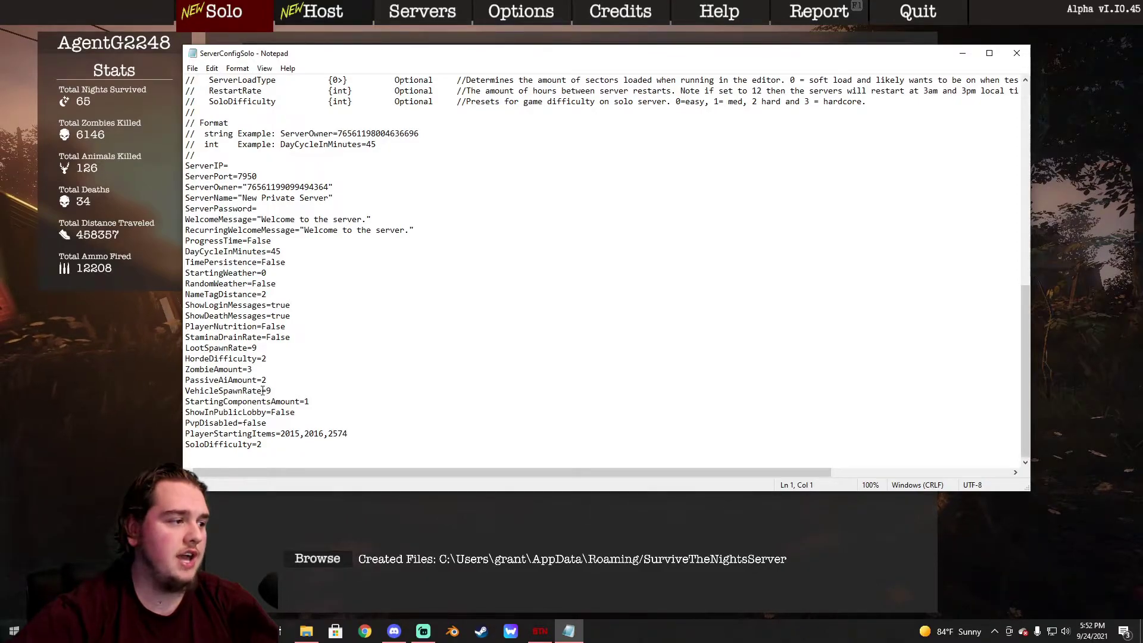
click(255, 349)
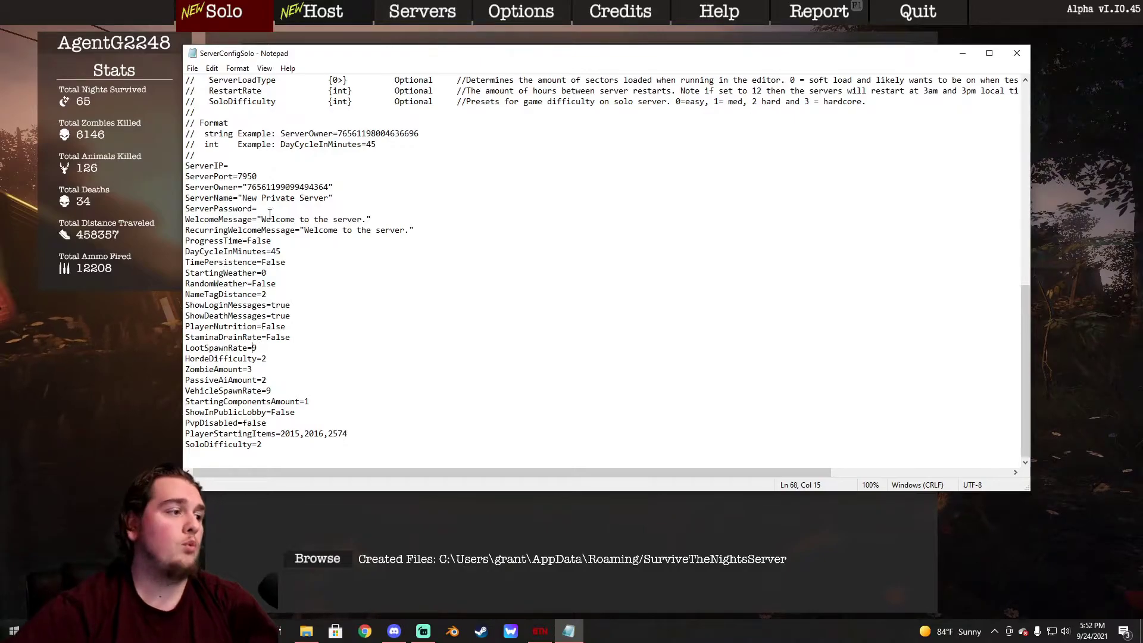
scroll(353, 369, up, 1)
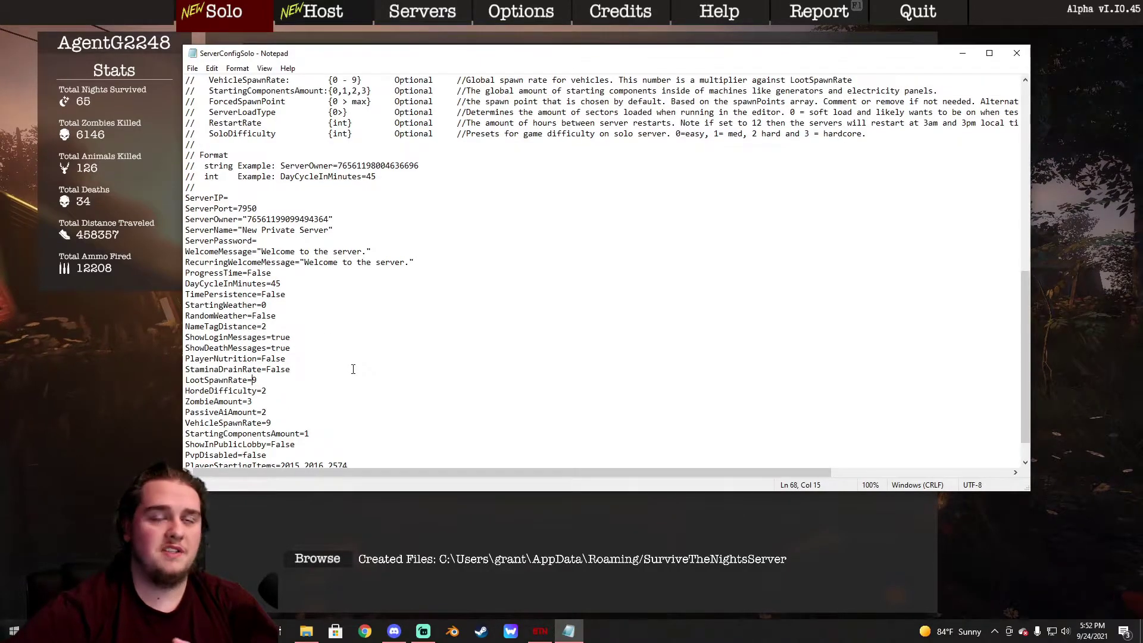
scroll(350, 367, down, 1)
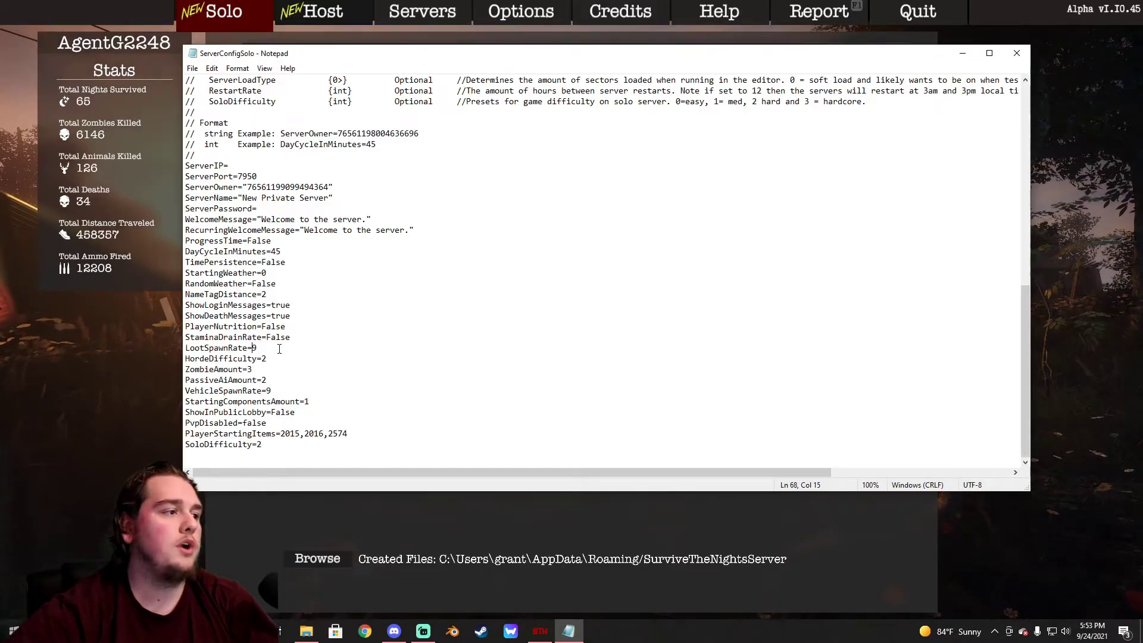
Enter 45 for DayCycleInMinutes in ServerConfigSolo, then save and close the file.
click(282, 252)
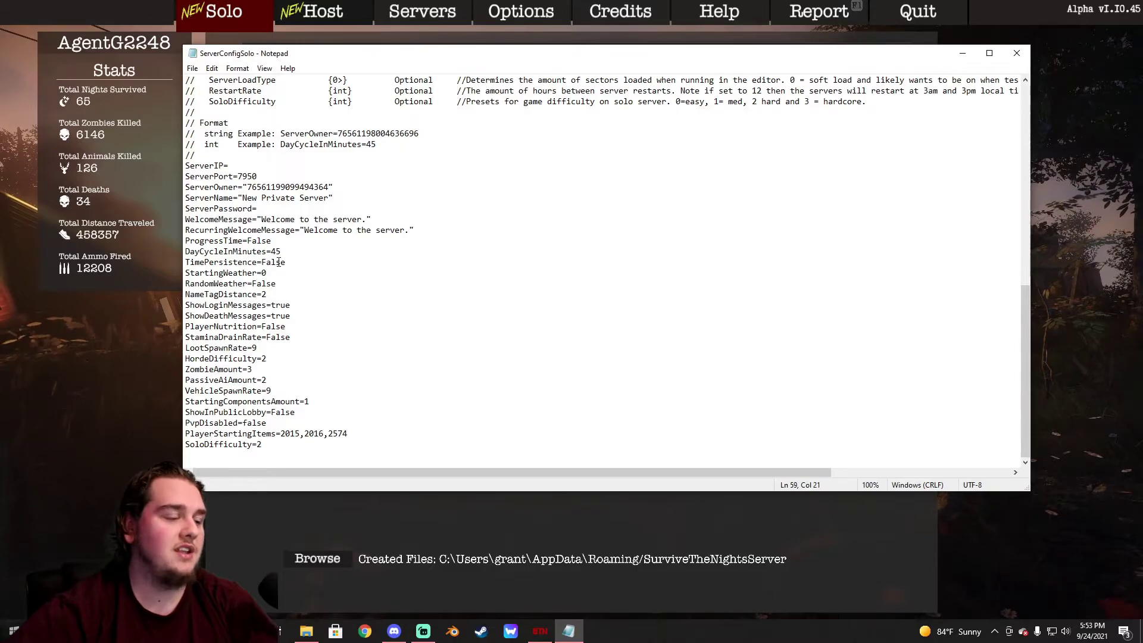
key(BackSpace)
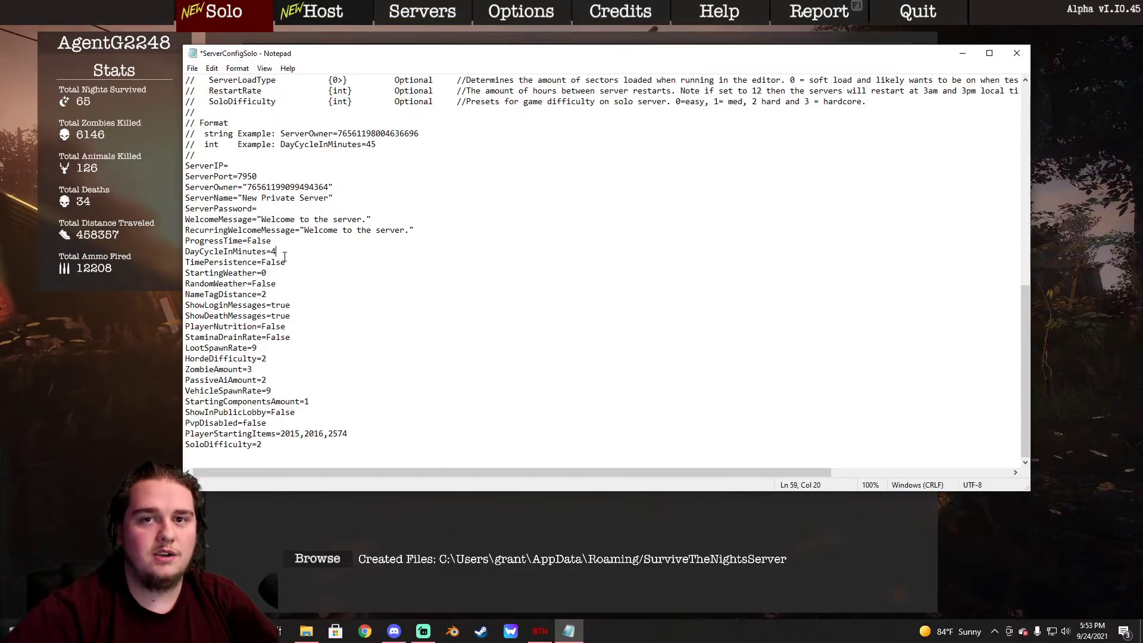
text(5)
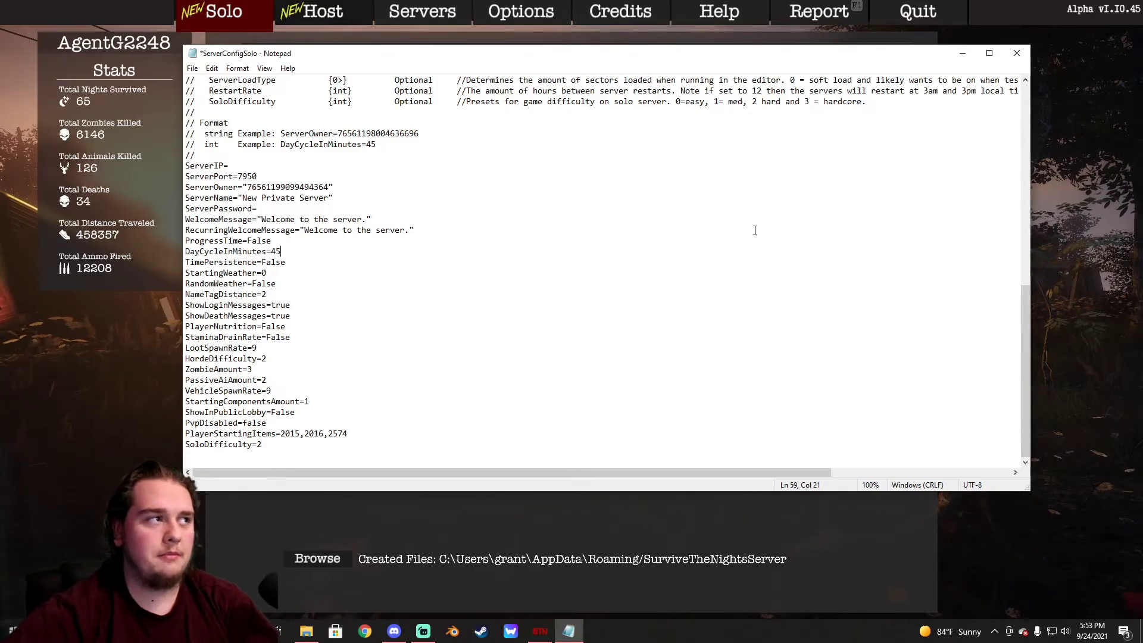
click(1017, 53)
click(529, 327)
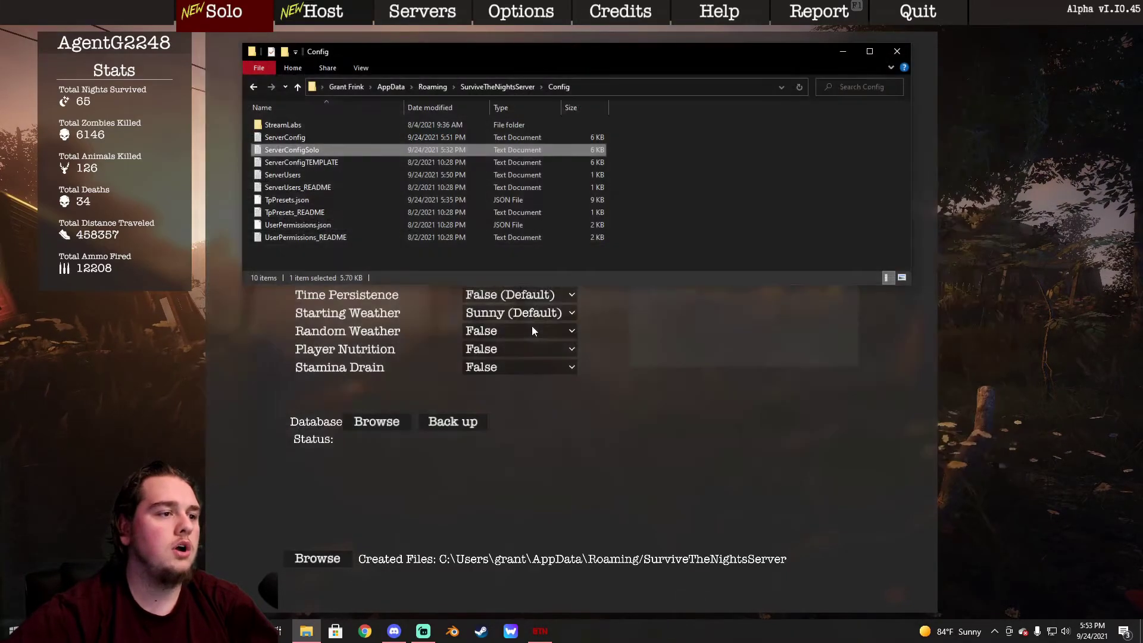
Close the Config folder and start the solo game.
click(895, 51)
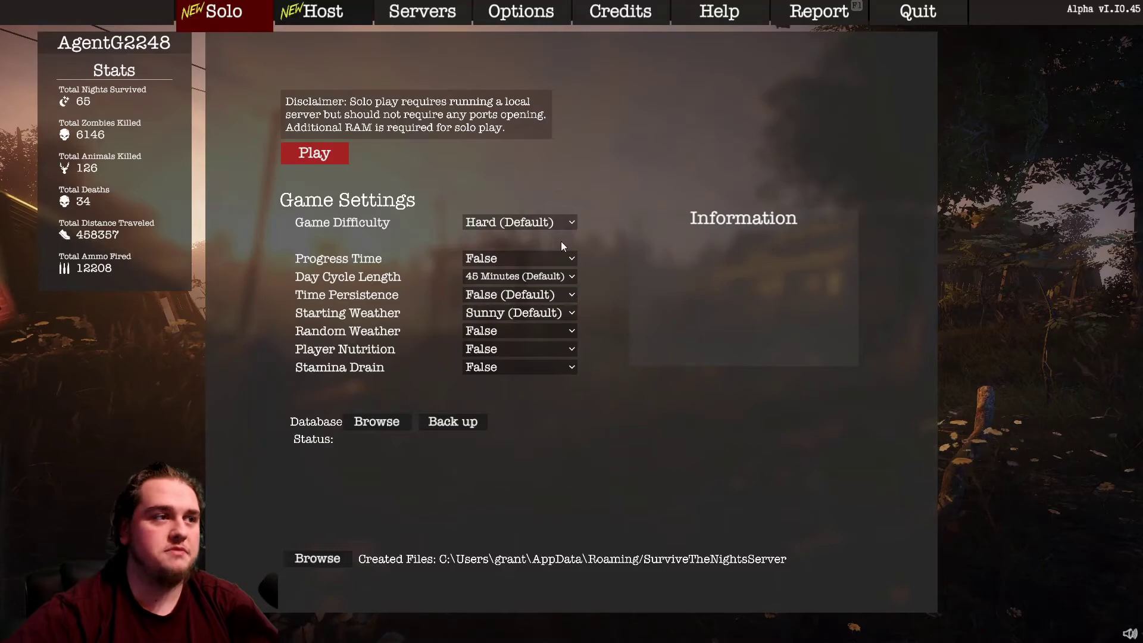
click(317, 115)
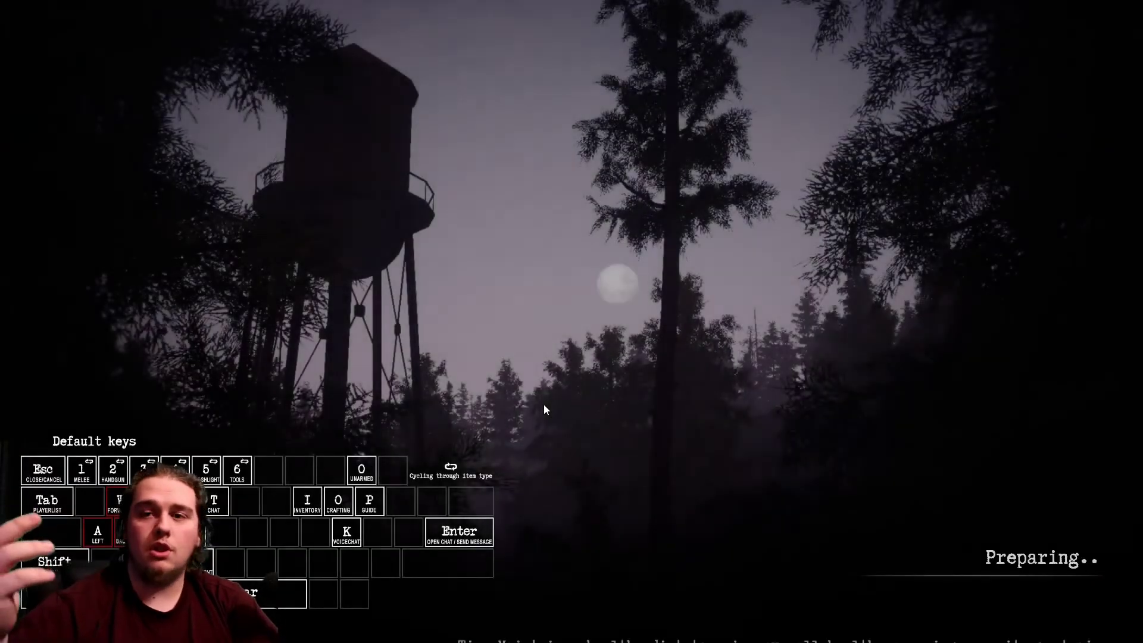